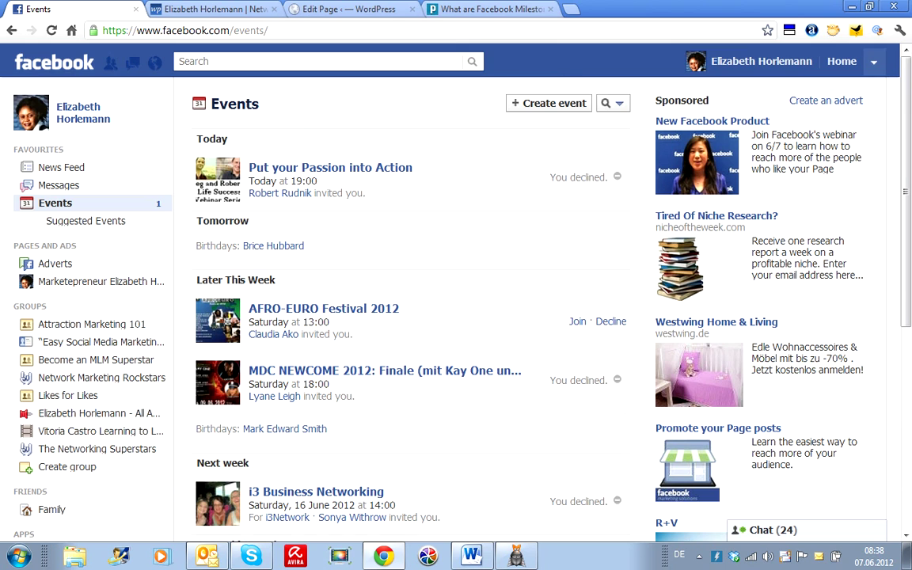
Step: Switch to using Facebook as the Marketepreneur page and start a new milestone on its timeline
{"action": "left_click", "coordinate": [874, 61]}
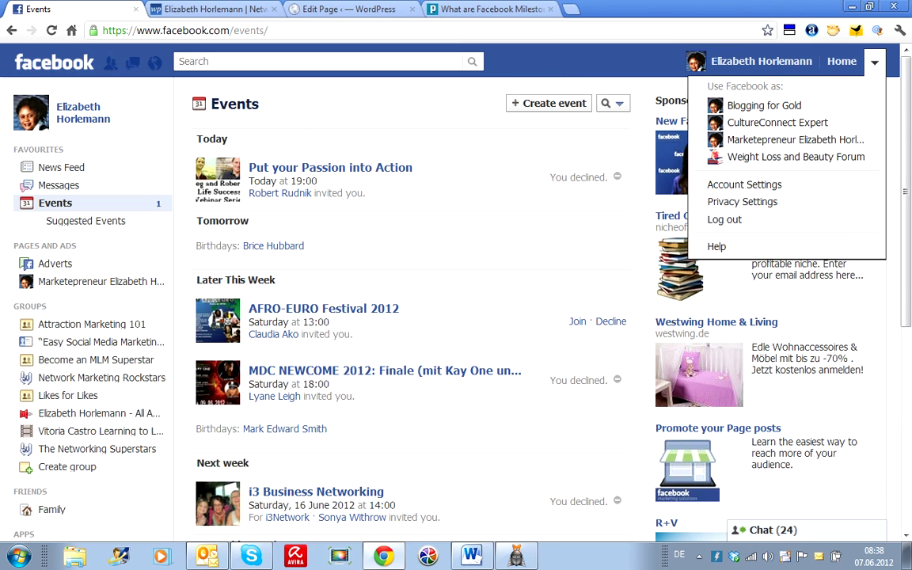
{"action": "left_click", "coordinate": [795, 139]}
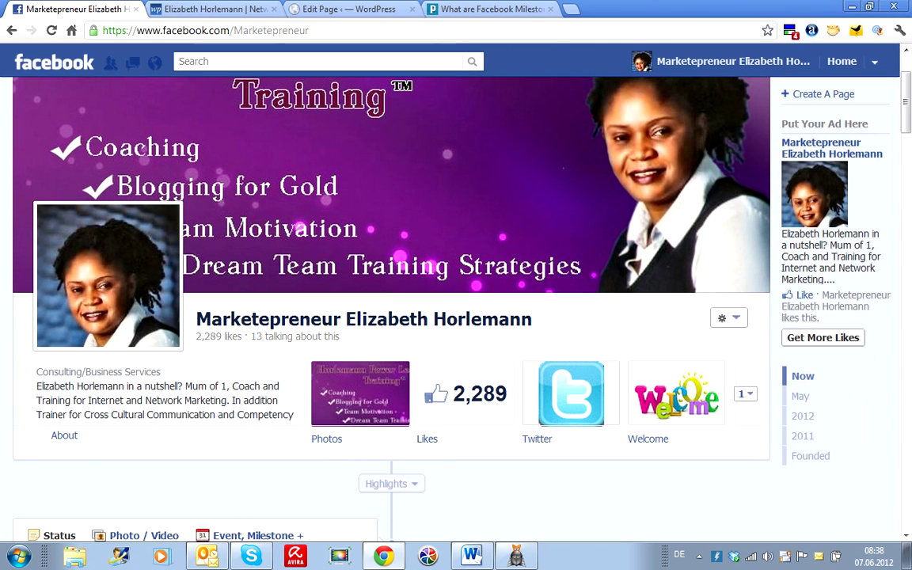
{"action": "scroll", "coordinate": [387, 308], "scroll_direction": "down", "scroll_amount": 2}
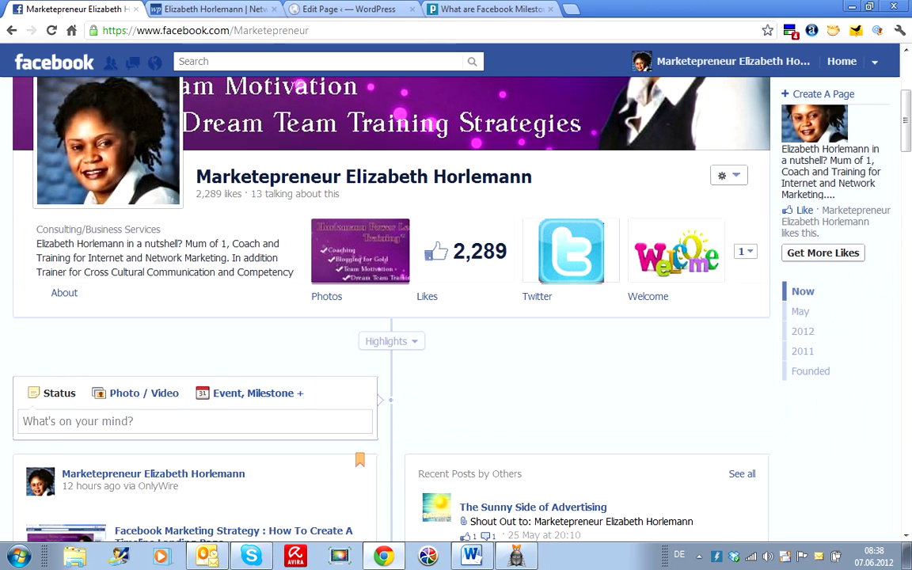
{"action": "left_click", "coordinate": [257, 393]}
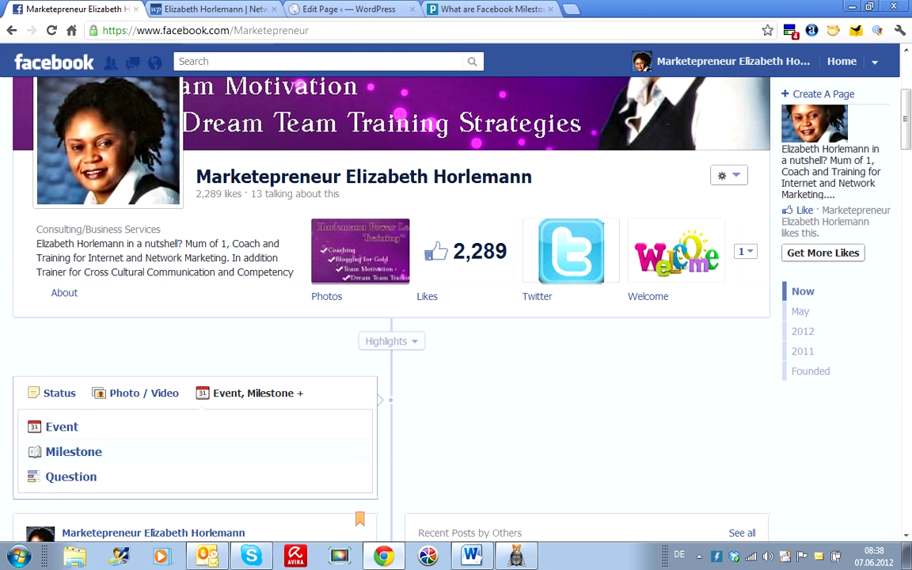
{"action": "scroll", "coordinate": [391, 309], "scroll_direction": "down", "scroll_amount": 3}
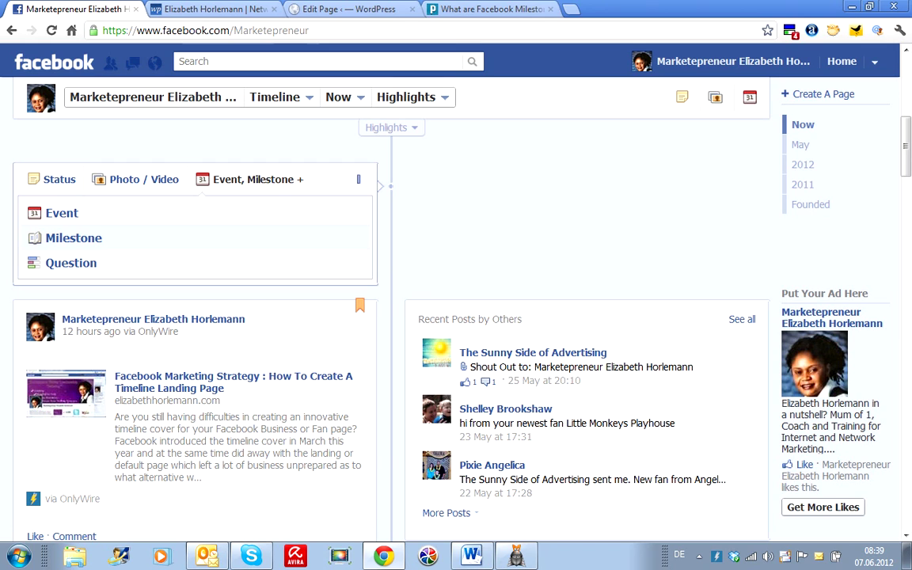
{"action": "left_click", "coordinate": [73, 237]}
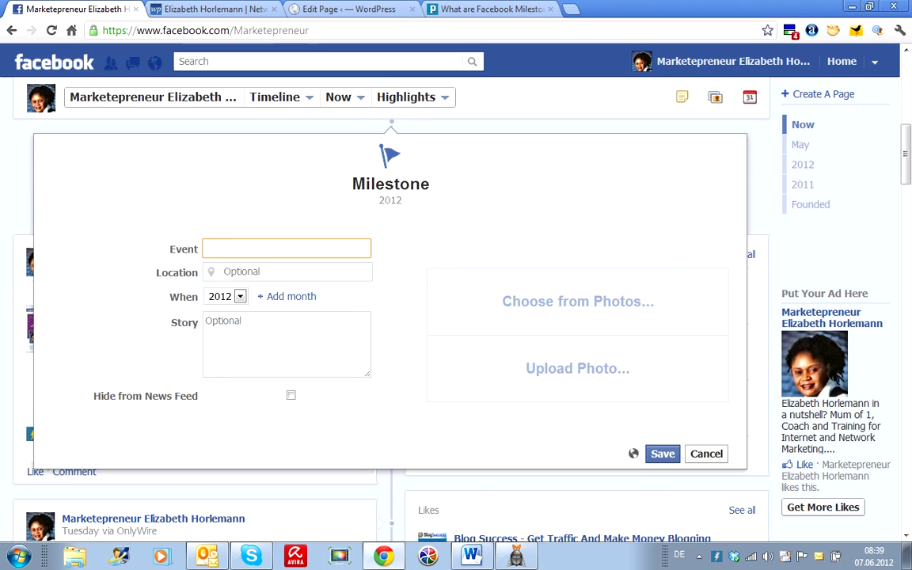
Step: Enter "Blogging for Gold™" as the milestone's event title and set its location to Krefeld
{"action": "right_click", "coordinate": [235, 249]}
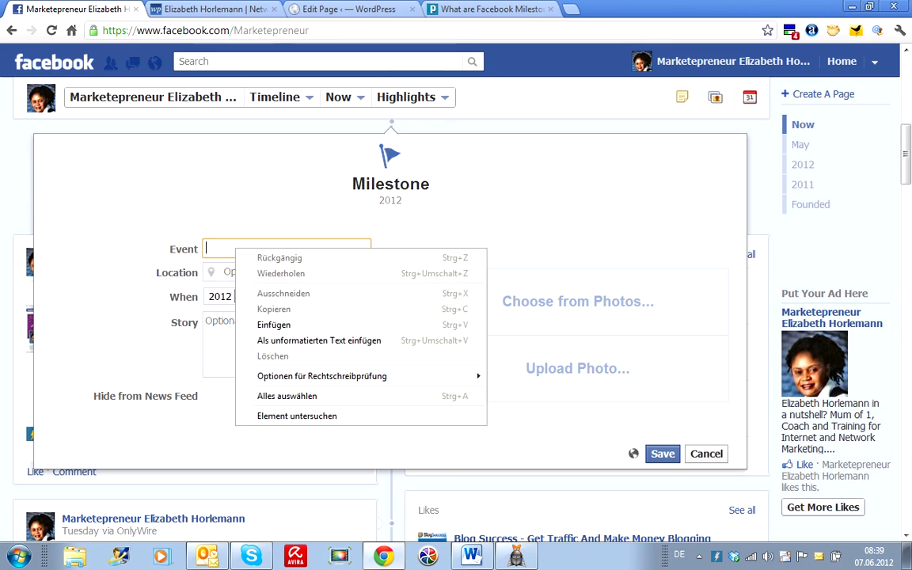
{"action": "left_click", "coordinate": [274, 324]}
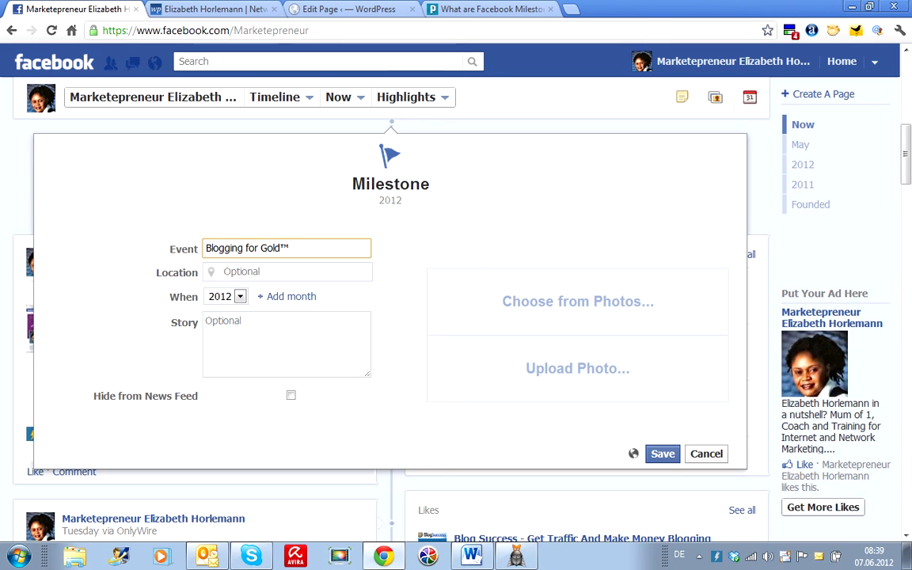
{"action": "left_click", "coordinate": [224, 272]}
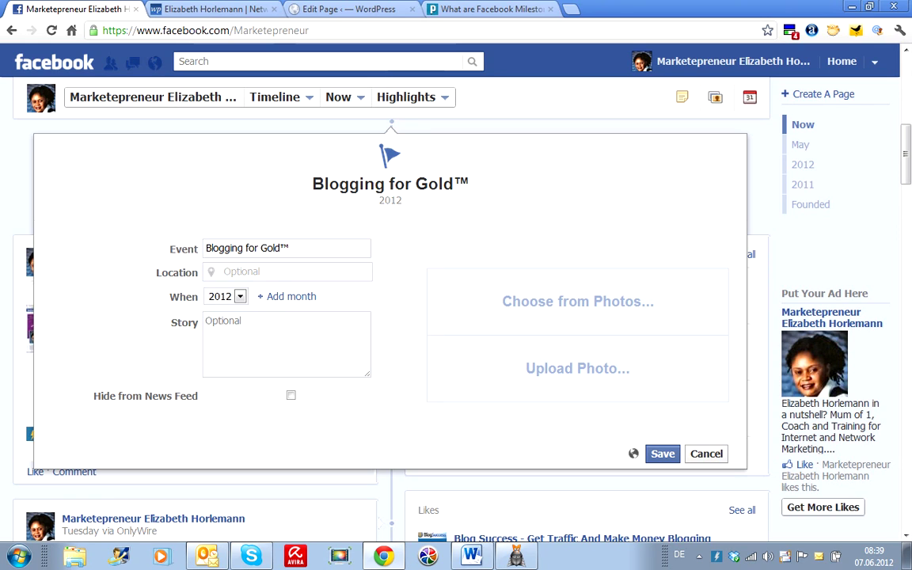
{"action": "type", "text": "Kref"}
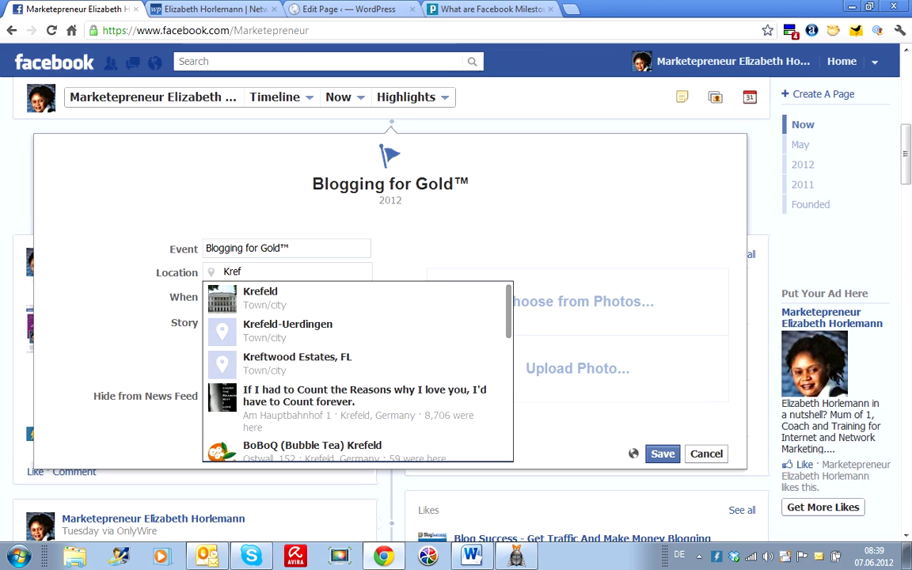
{"action": "key", "text": "Down"}
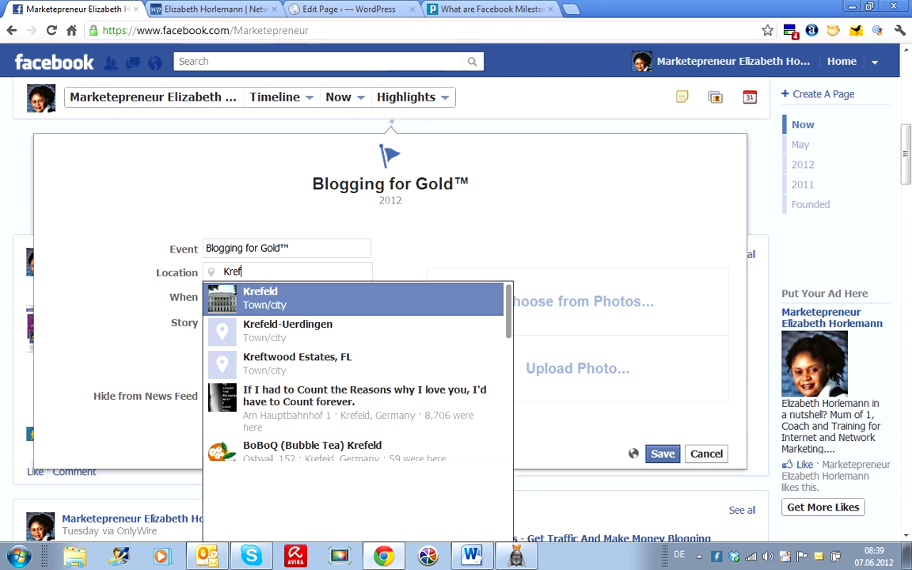
{"action": "key", "text": "Return"}
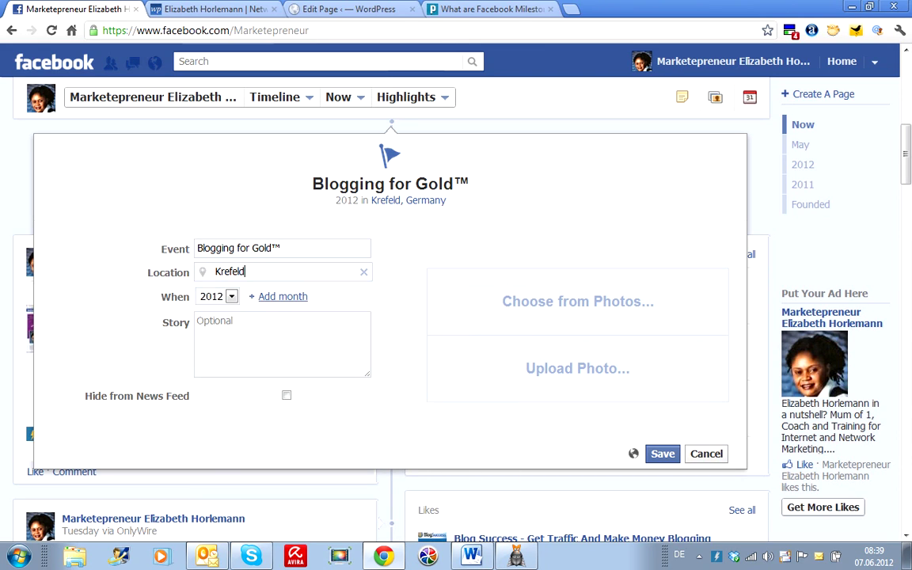
Step: Add a month and day to the milestone's date, setting it to 20 May 2012
{"action": "left_click", "coordinate": [283, 296]}
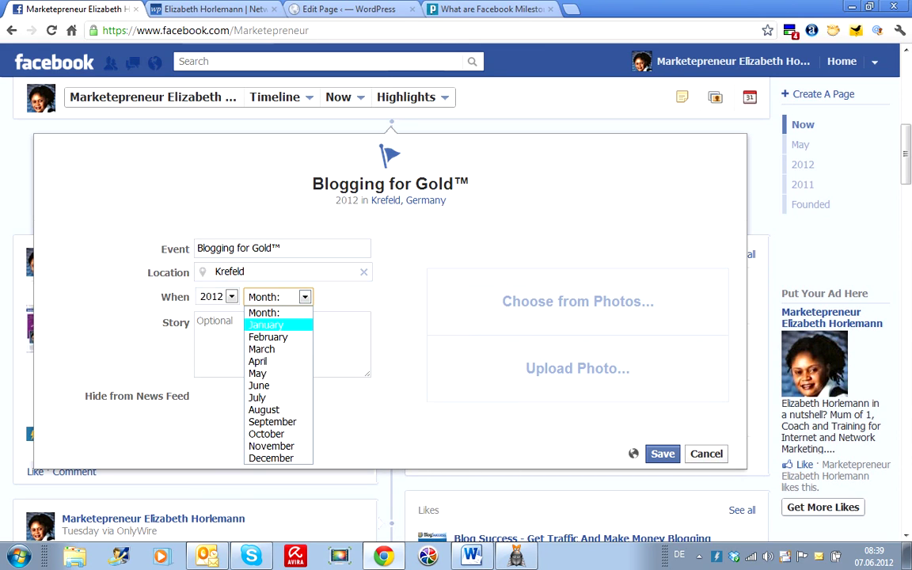
{"action": "key", "text": "Down"}
{"action": "key", "text": "Return"}
{"action": "key", "text": "alt+Down"}
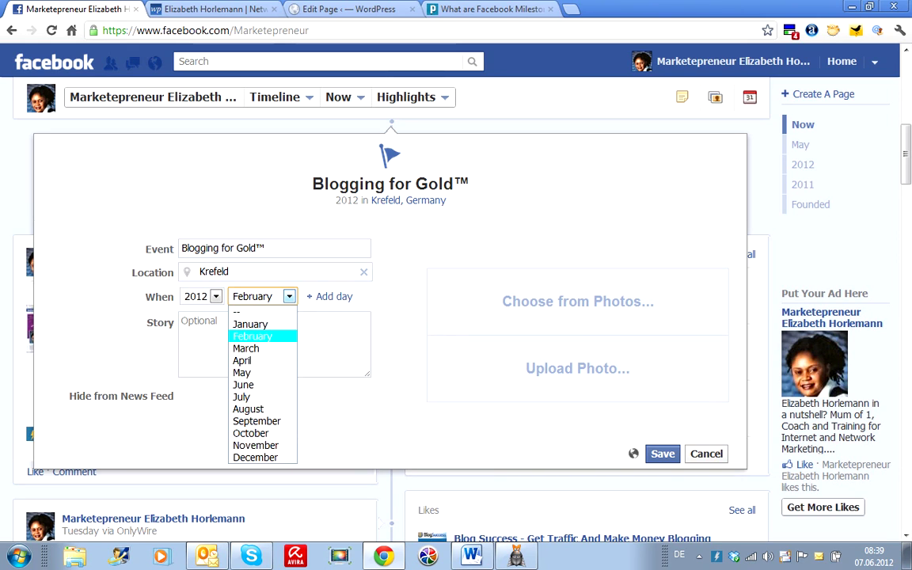
{"action": "key", "text": "Down"}
{"action": "key", "text": "Down"}
{"action": "key", "text": "Return"}
{"action": "key", "text": "alt+Down"}
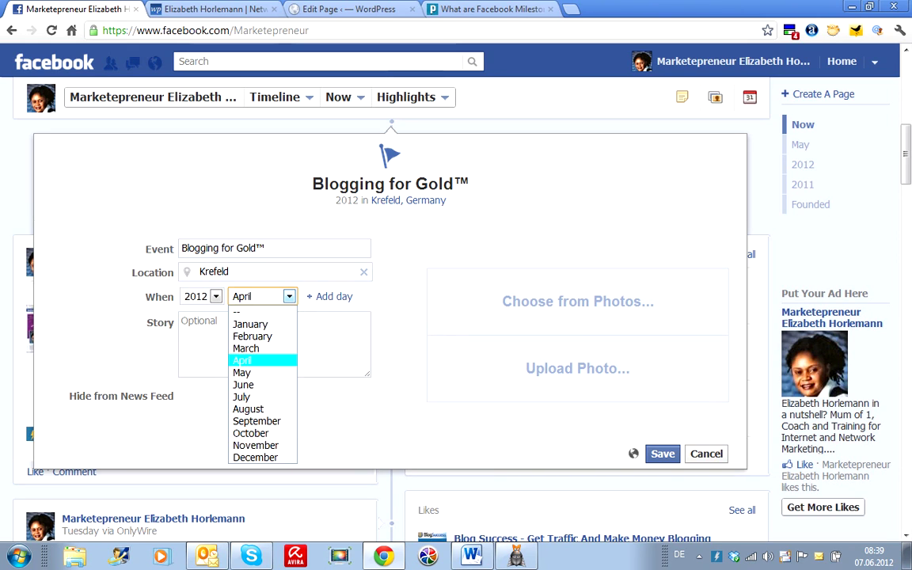
{"action": "key", "text": "Up"}
{"action": "key", "text": "Down"}
{"action": "key", "text": "Down"}
{"action": "key", "text": "Return"}
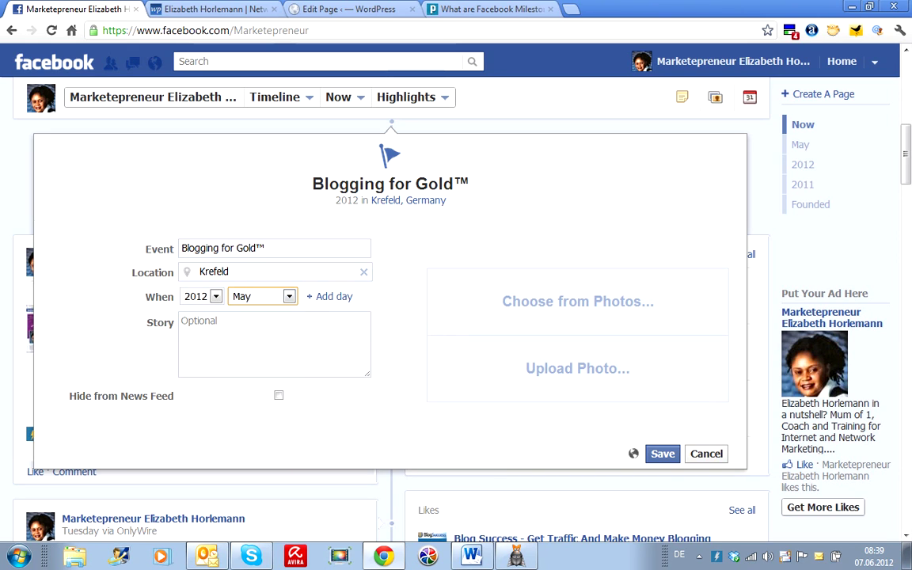
{"action": "left_click", "coordinate": [334, 296]}
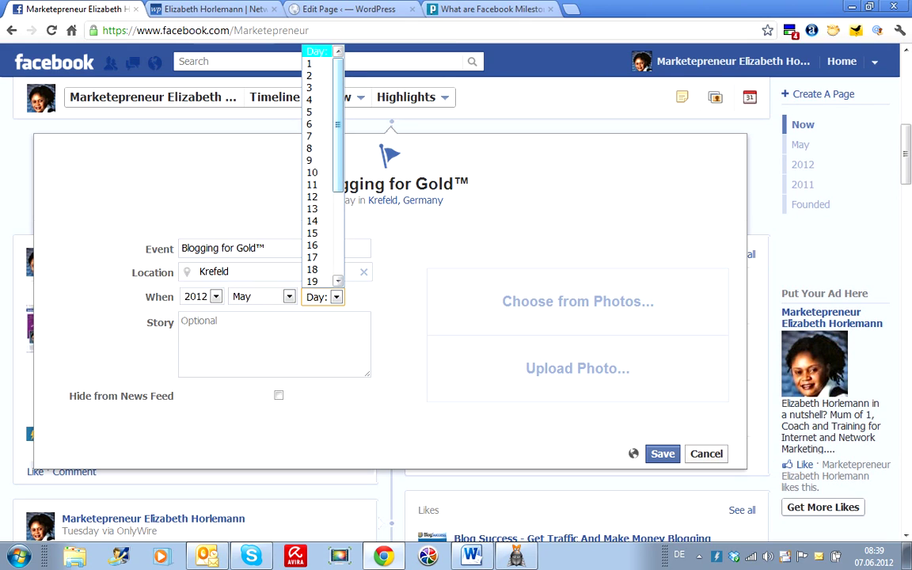
{"action": "left_click_drag", "start_coordinate": [338, 124], "coordinate": [338, 144]}
{"action": "left_click", "coordinate": [313, 259]}
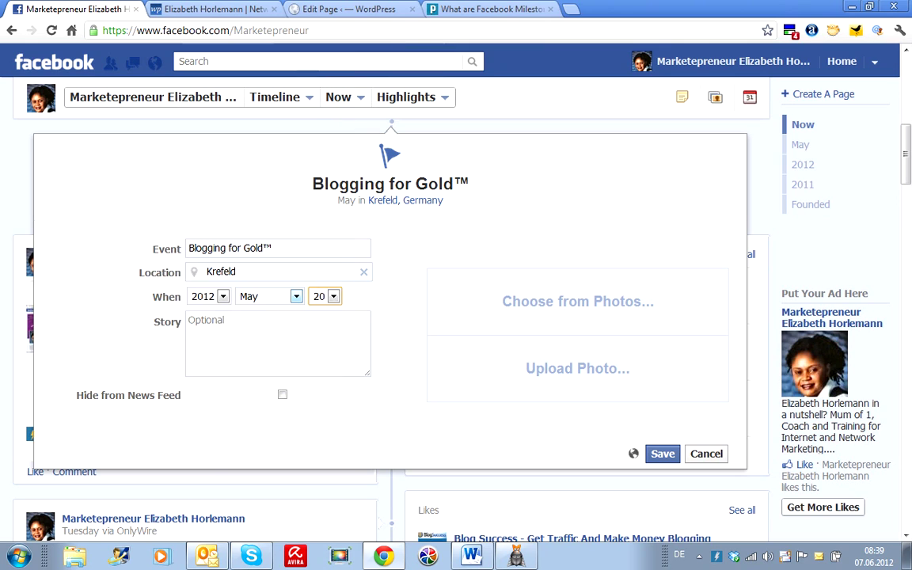
Step: Clear the milestone's month and set the date to 12 May 2012
{"action": "left_click", "coordinate": [296, 296]}
{"action": "left_click", "coordinate": [261, 311]}
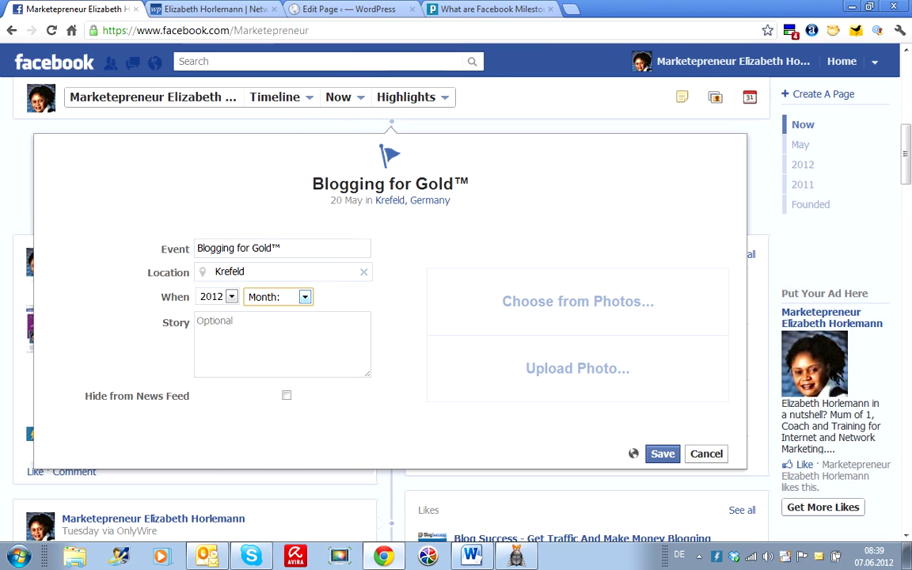
{"action": "key", "text": "alt+Down"}
{"action": "key", "text": "Down"}
{"action": "key", "text": "Down"}
{"action": "key", "text": "Down"}
{"action": "key", "text": "Down"}
{"action": "key", "text": "Down"}
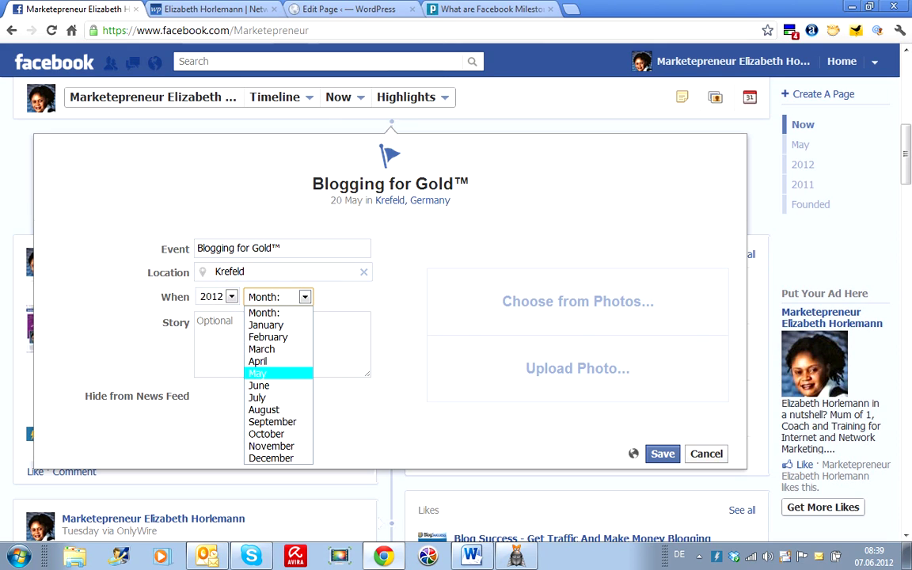
{"action": "left_click", "coordinate": [258, 373]}
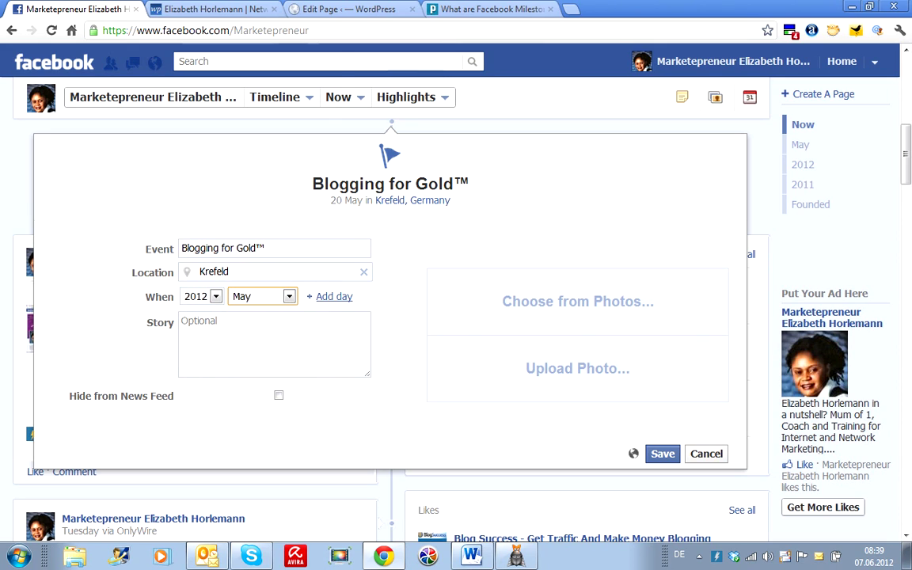
{"action": "left_click", "coordinate": [331, 296]}
{"action": "left_click", "coordinate": [316, 196]}
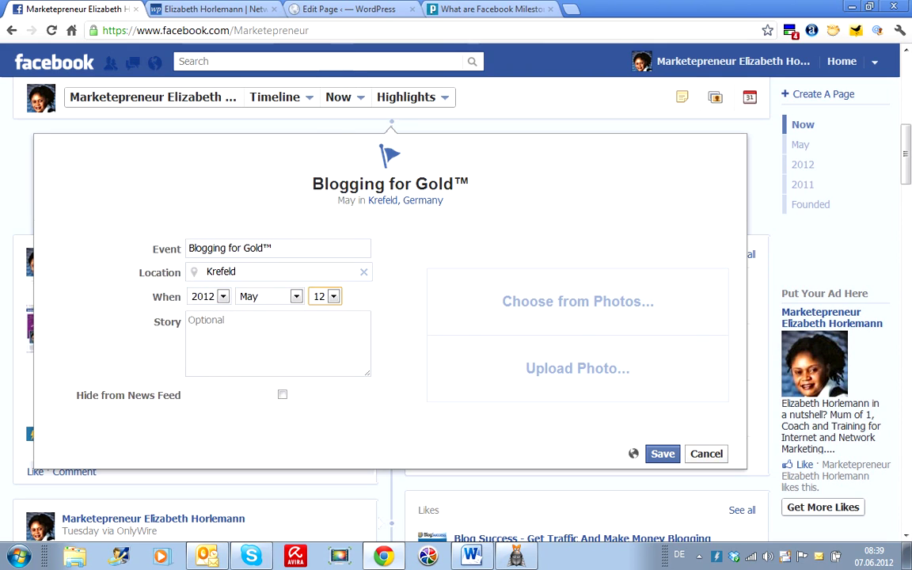
Step: Begin the milestone's story with "Blogging for Gold is all about how to use your blog to generate maximum income."
{"action": "key", "text": "Tab"}
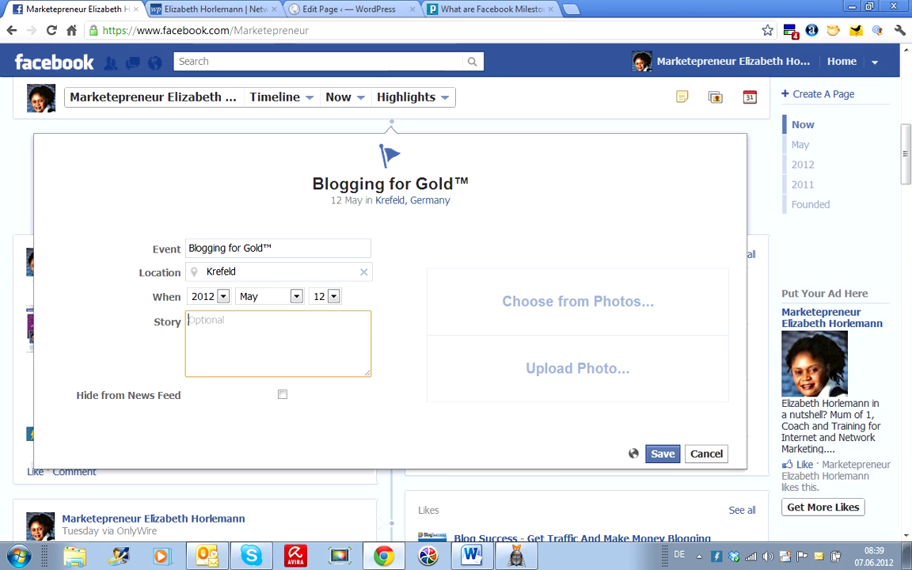
{"action": "type", "text": "K"}
{"action": "key", "text": "BackSpace"}
{"action": "type", "text": "Blogging f"}
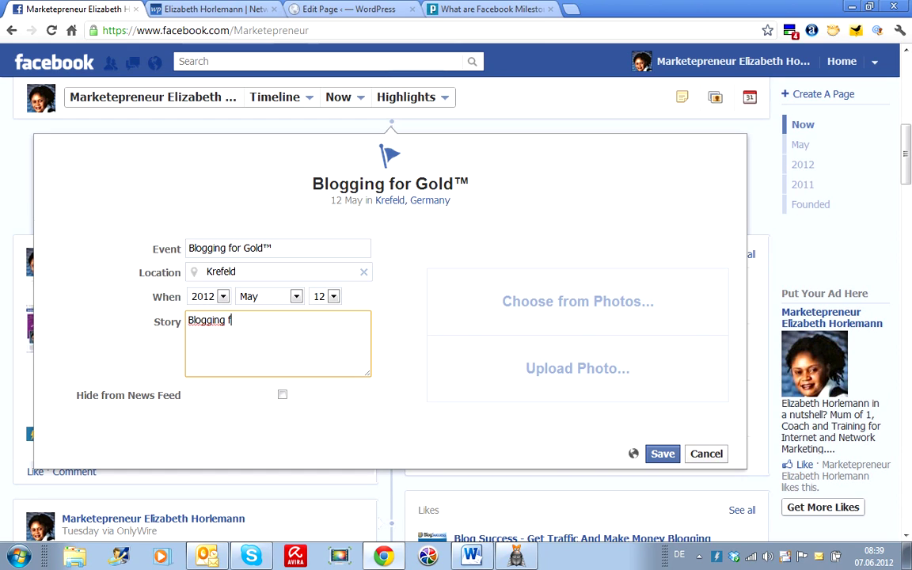
{"action": "type", "text": "or Gold is all about "}
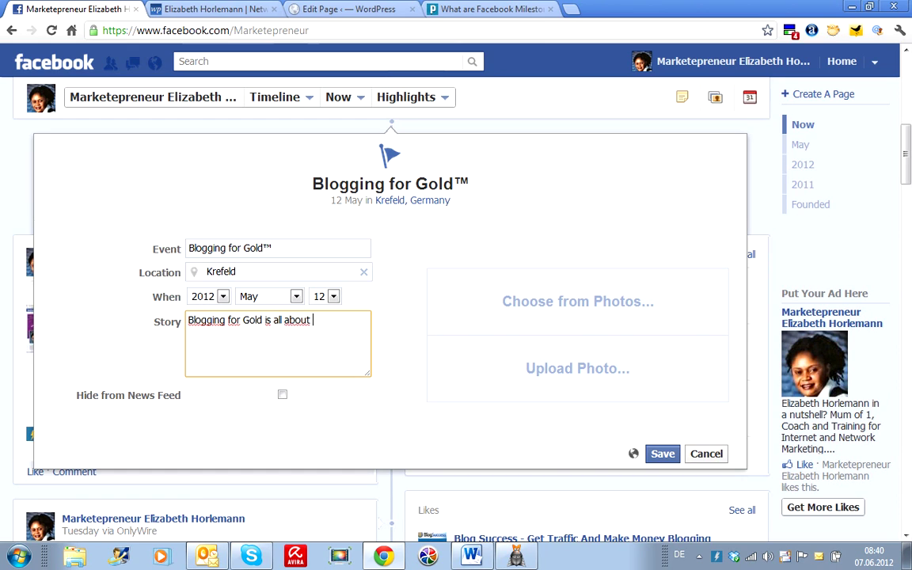
{"action": "type", "text": "how to use your"}
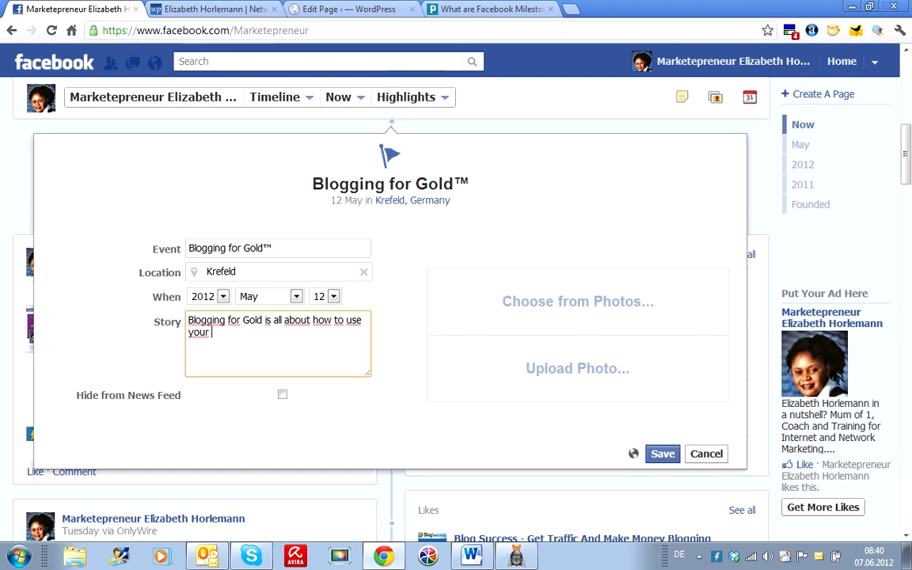
{"action": "type", "text": " blog to generatre"}
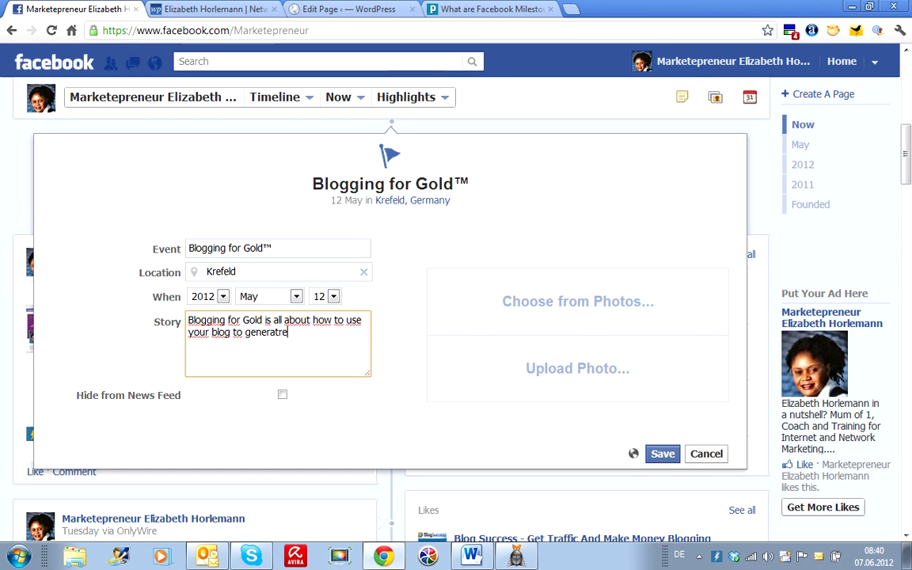
{"action": "key", "text": "BackSpace"}
{"action": "key", "text": "BackSpace"}
{"action": "type", "text": "e maximum income."}
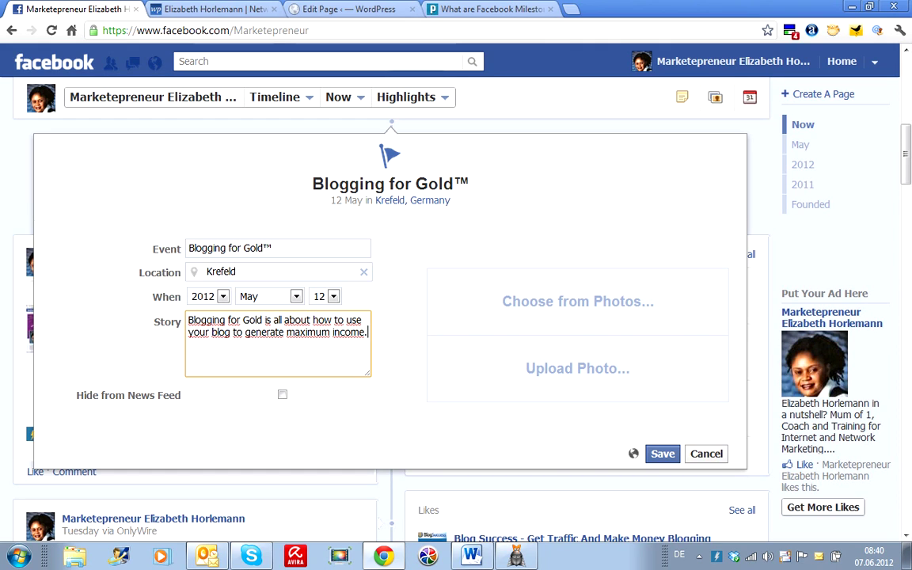
Step: Continue the milestone's story with "It offers trainings session online and offline"
{"action": "type", "text": " It offers trainings,"}
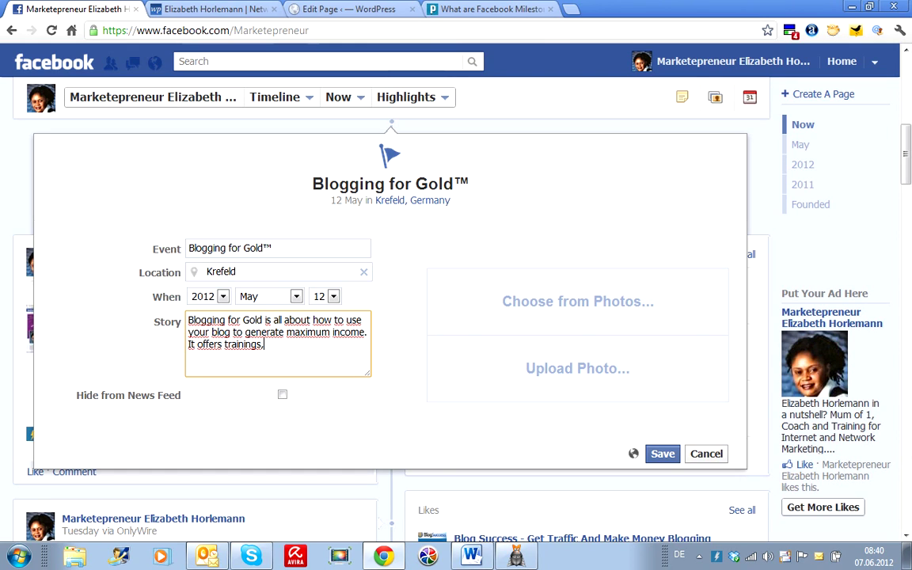
{"action": "key", "text": "BackSpace"}
{"action": "type", "text": "session online and offline"}
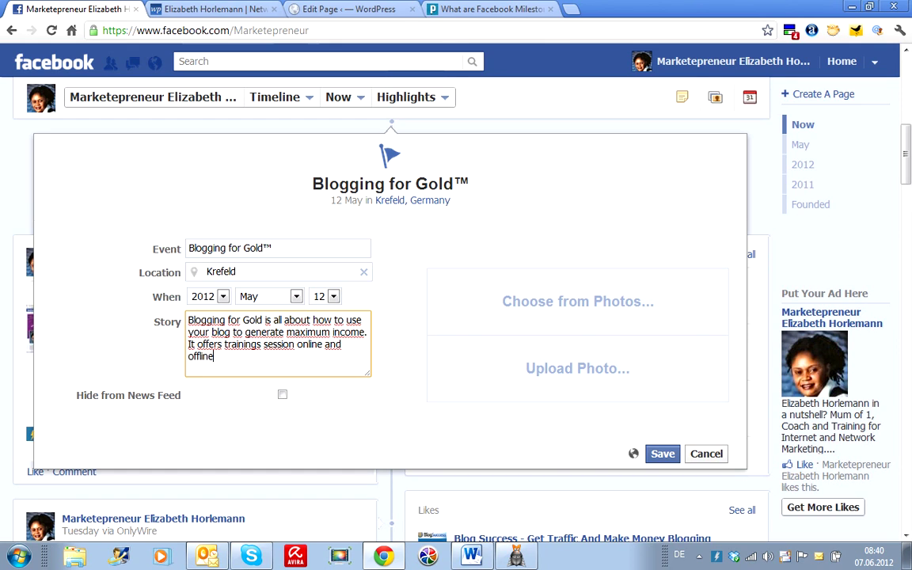
{"action": "left_click_drag", "start_coordinate": [286, 332], "coordinate": [235, 344]}
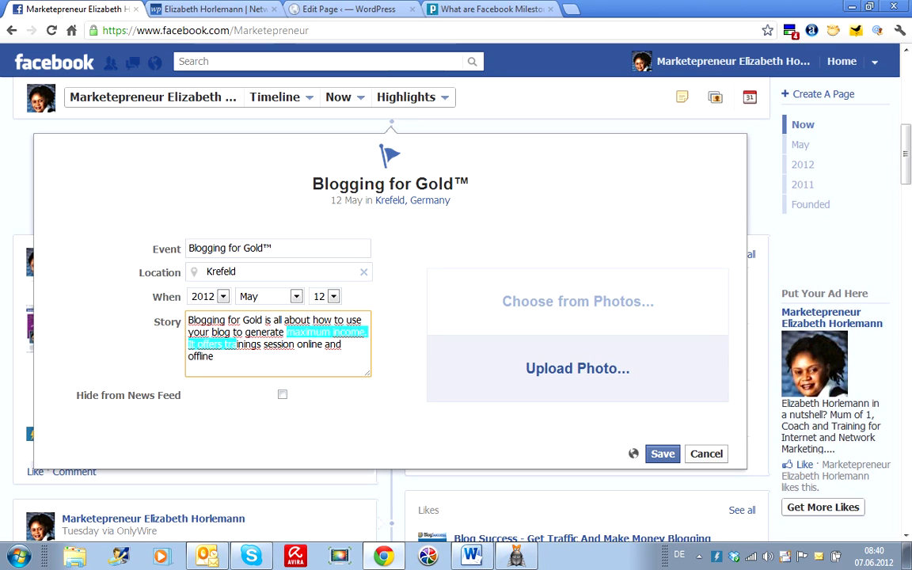
Step: Upload the image "Done (4)" from the Images folder inside MLSP Training as the milestone's photo
{"action": "left_click", "coordinate": [577, 368]}
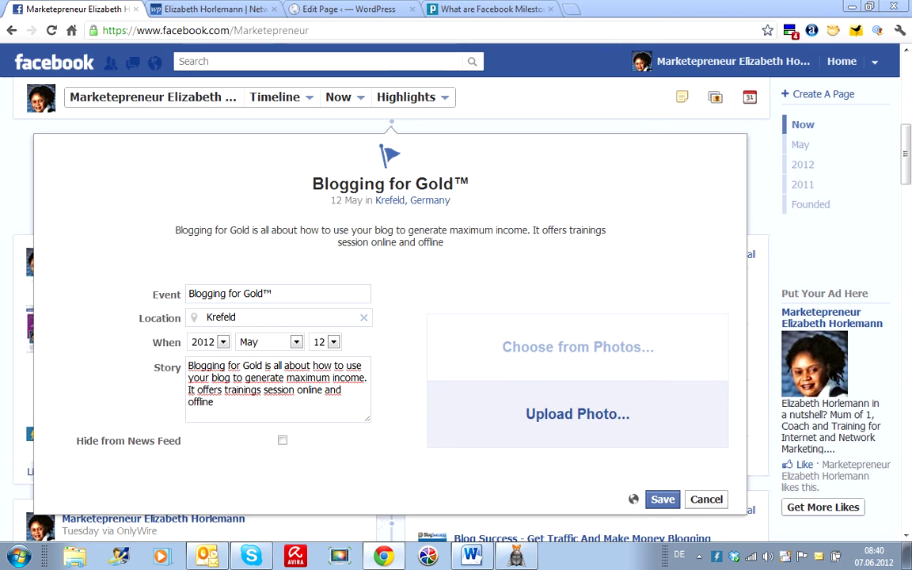
{"action": "left_click", "coordinate": [577, 413]}
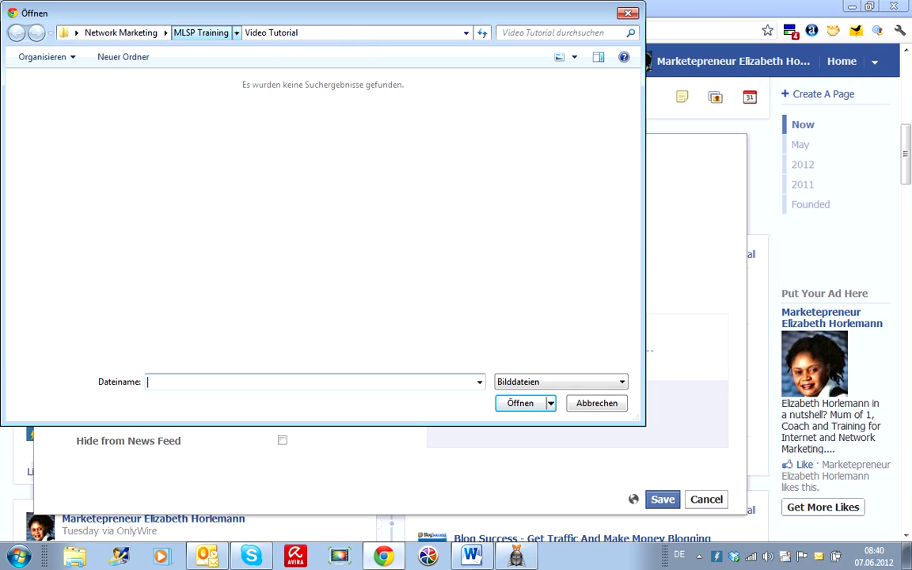
{"action": "left_click", "coordinate": [201, 32]}
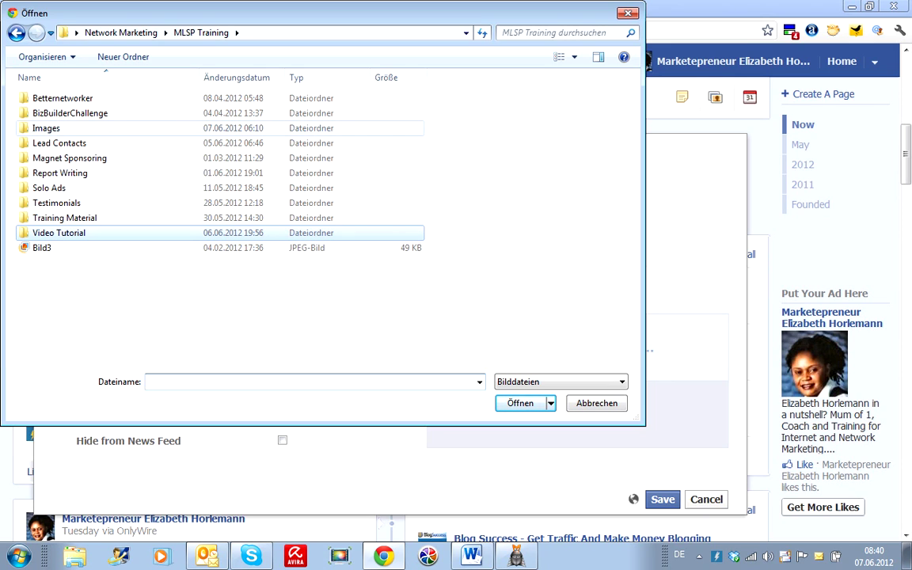
{"action": "left_click", "coordinate": [46, 128]}
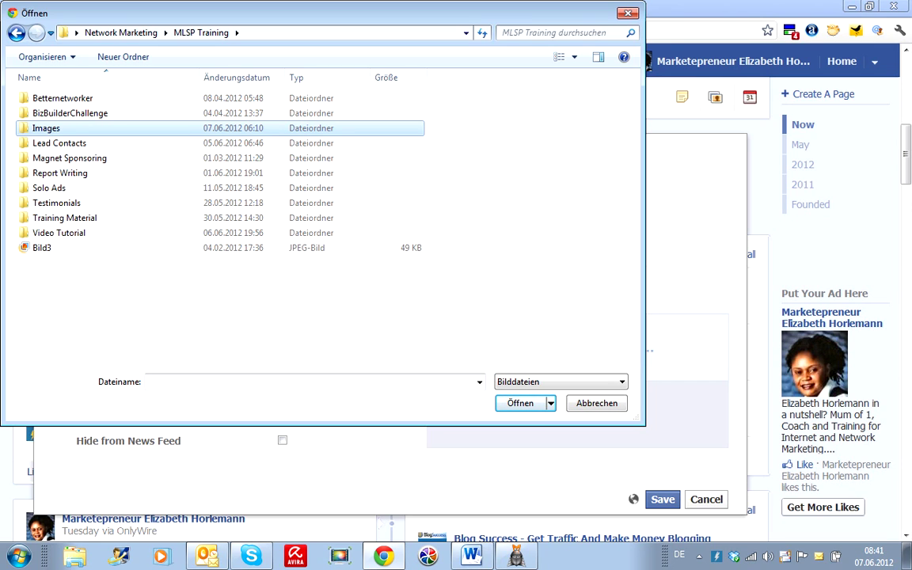
{"action": "key", "text": "Return"}
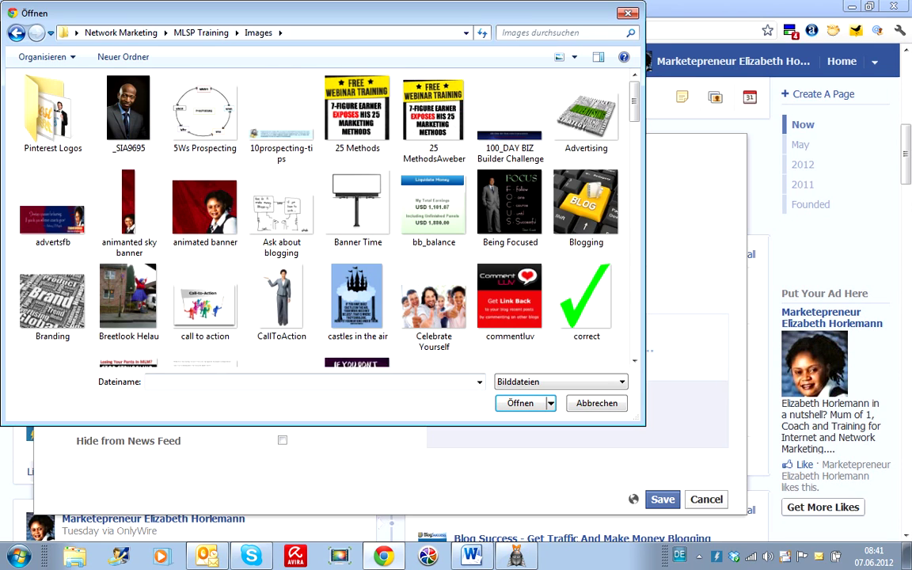
{"action": "scroll", "coordinate": [324, 222], "scroll_direction": "down", "scroll_amount": 5}
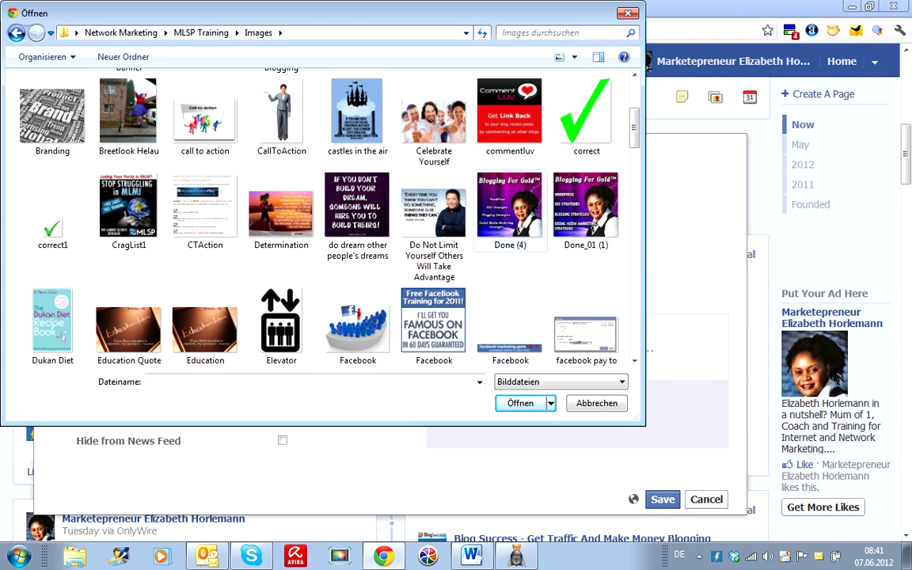
{"action": "left_click", "coordinate": [510, 209]}
{"action": "key", "text": "Return"}
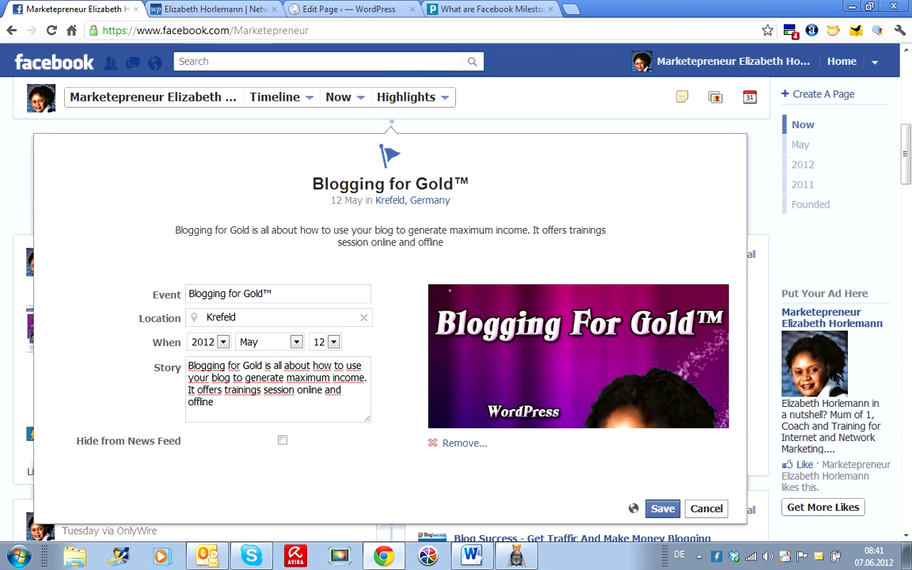
Step: Save the completed "Blogging for Gold™" milestone to the page's timeline
{"action": "scroll", "coordinate": [456, 317], "scroll_direction": "down", "scroll_amount": 5}
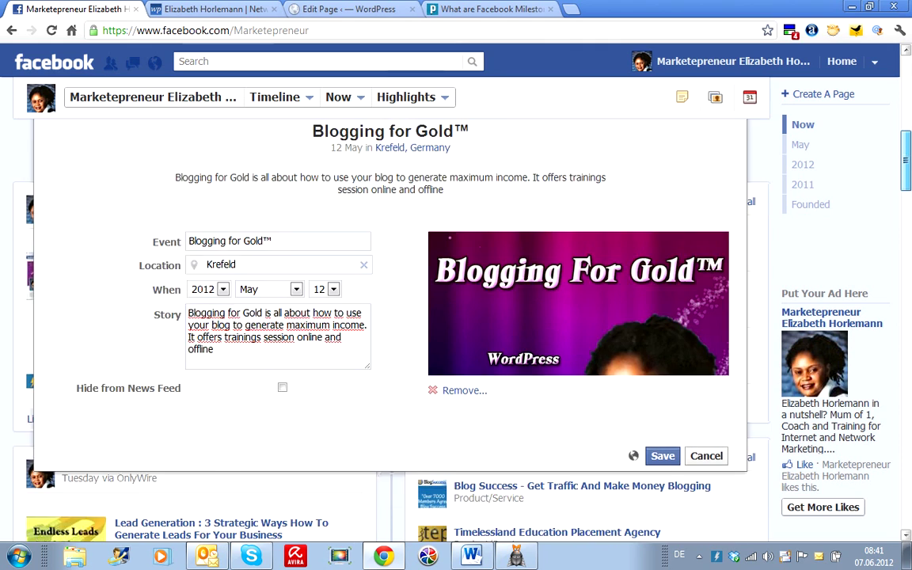
{"action": "scroll", "coordinate": [456, 317], "scroll_direction": "up", "scroll_amount": 5}
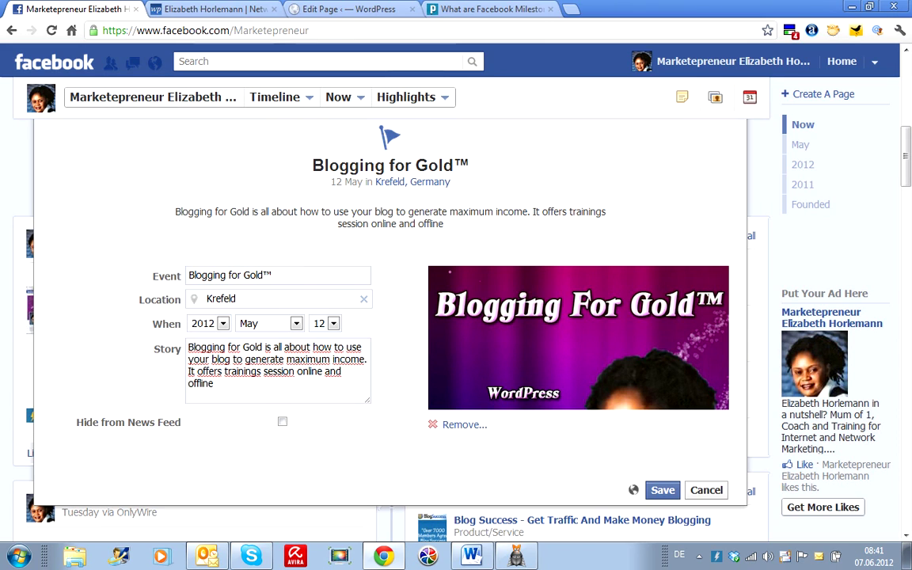
{"action": "left_click", "coordinate": [663, 490]}
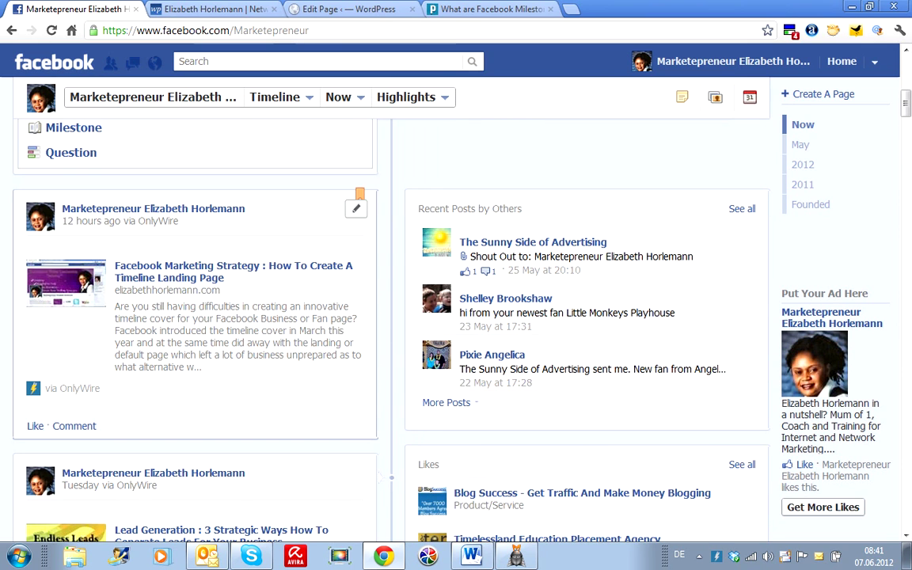
Step: Find the published "Blogging for Gold™" milestone in the timeline's May section and examine its heading, story and photo
{"action": "scroll", "coordinate": [391, 330], "scroll_direction": "down", "scroll_amount": 1}
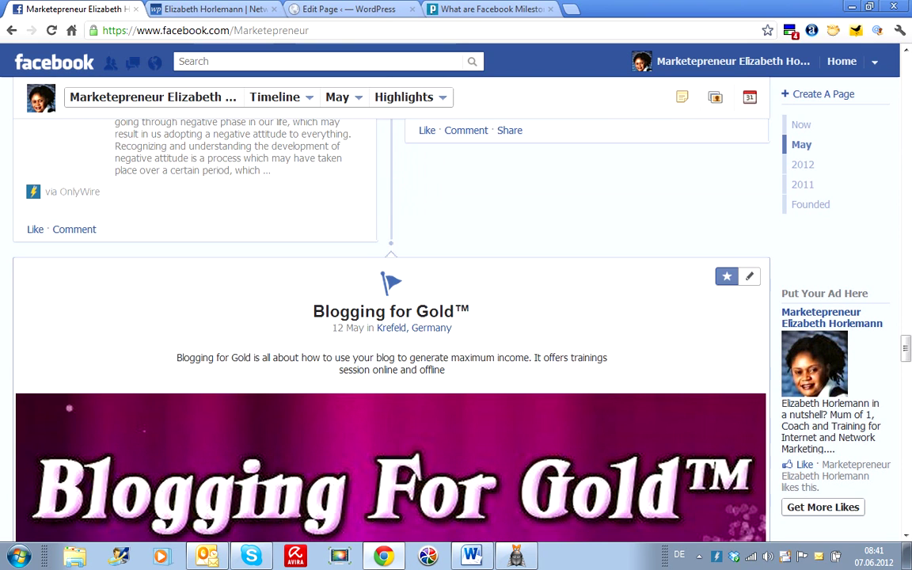
{"action": "scroll", "coordinate": [391, 316], "scroll_direction": "down", "scroll_amount": 5}
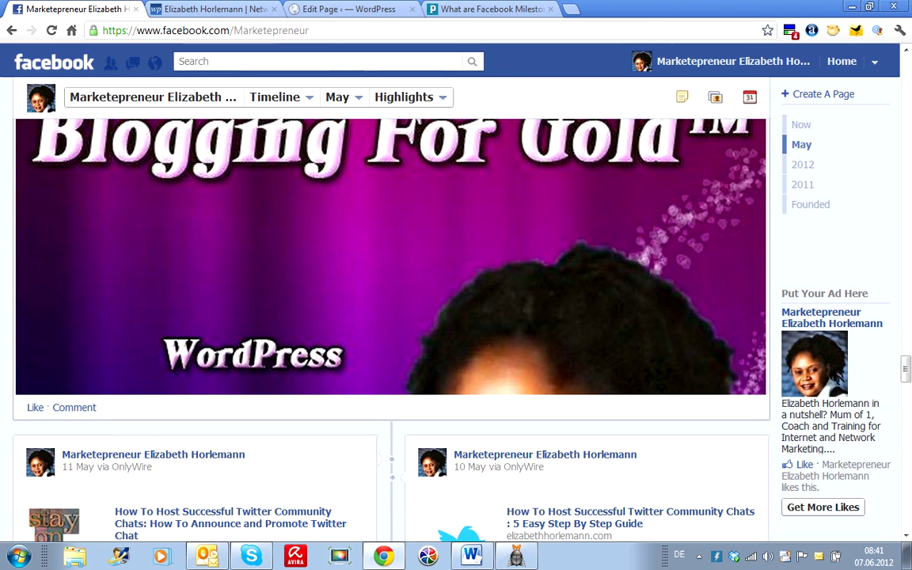
{"action": "scroll", "coordinate": [391, 316], "scroll_direction": "up", "scroll_amount": 2}
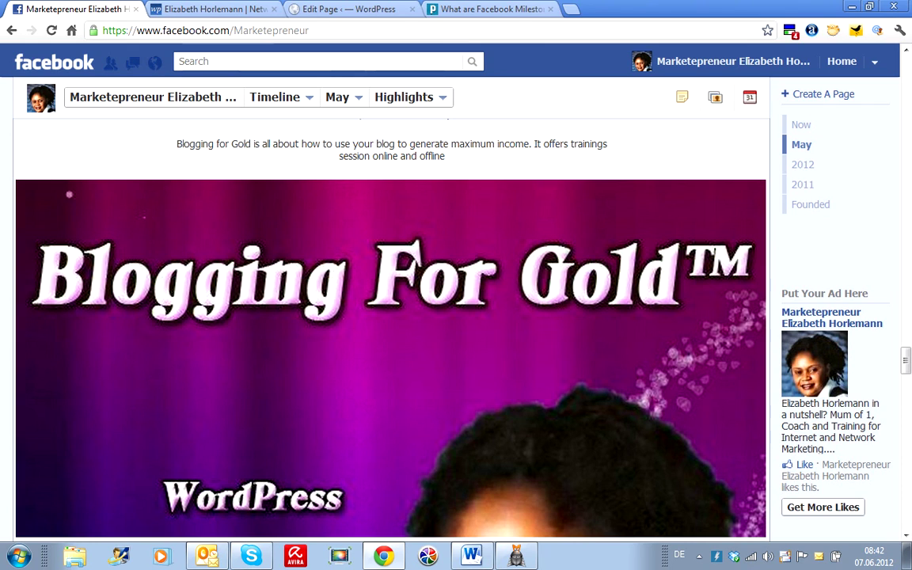
{"action": "scroll", "coordinate": [391, 316], "scroll_direction": "up", "scroll_amount": 3}
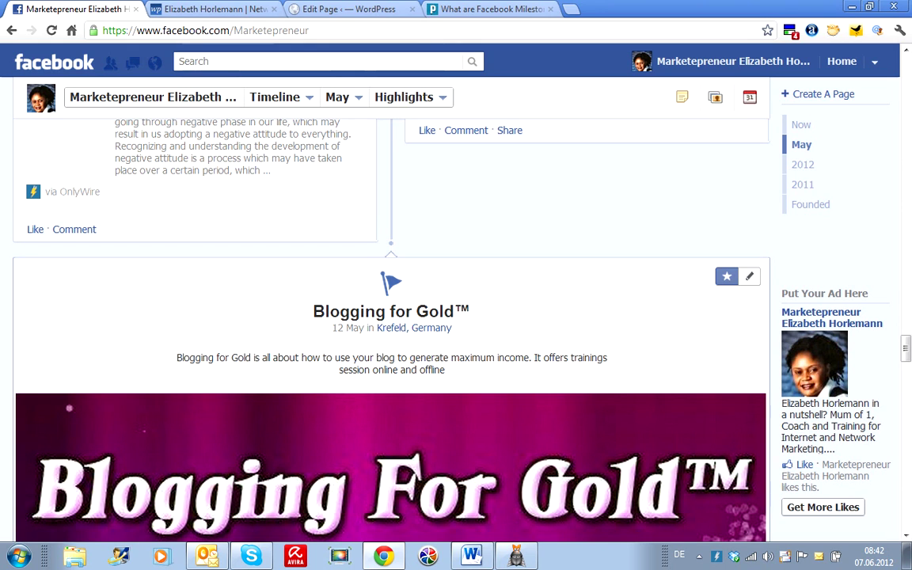
{"action": "scroll", "coordinate": [391, 317], "scroll_direction": "down", "scroll_amount": 5}
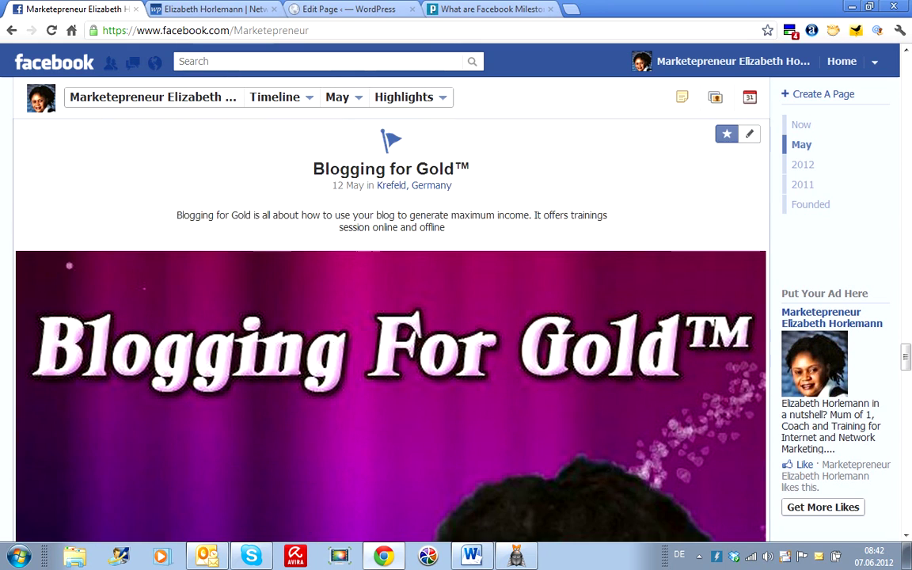
{"action": "scroll", "coordinate": [431, 388], "scroll_direction": "down", "scroll_amount": 1}
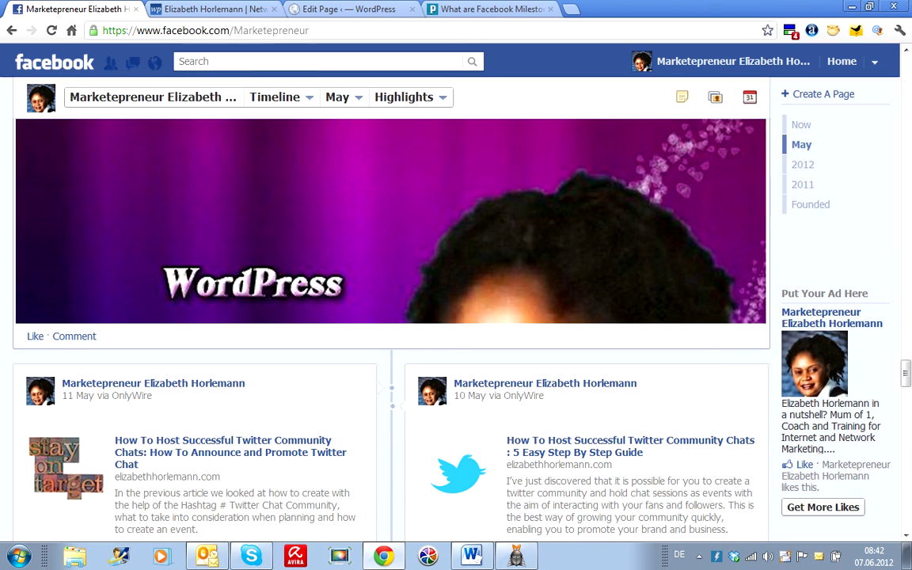
{"action": "scroll", "coordinate": [391, 330], "scroll_direction": "up", "scroll_amount": 3}
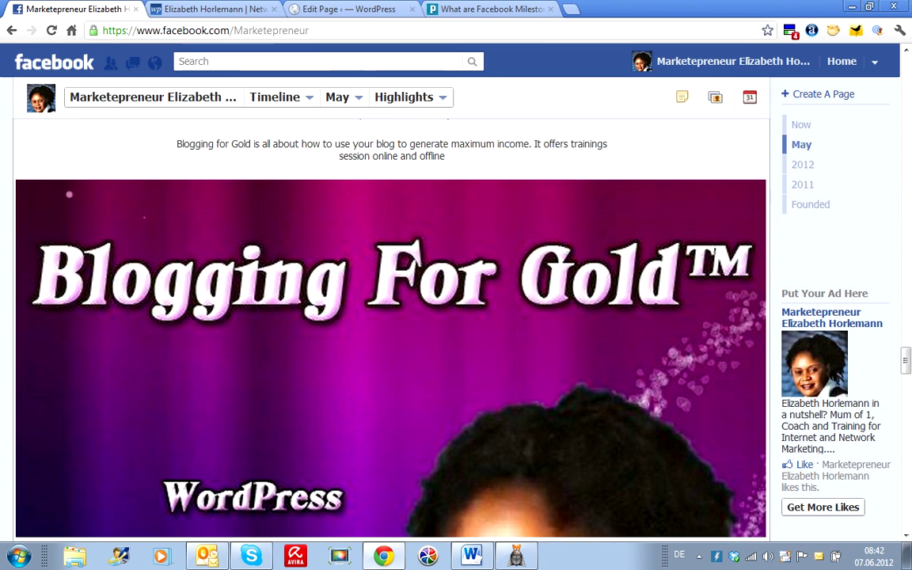
{"action": "scroll", "coordinate": [391, 329], "scroll_direction": "down", "scroll_amount": 2}
{"action": "scroll", "coordinate": [391, 305], "scroll_direction": "down", "scroll_amount": 4}
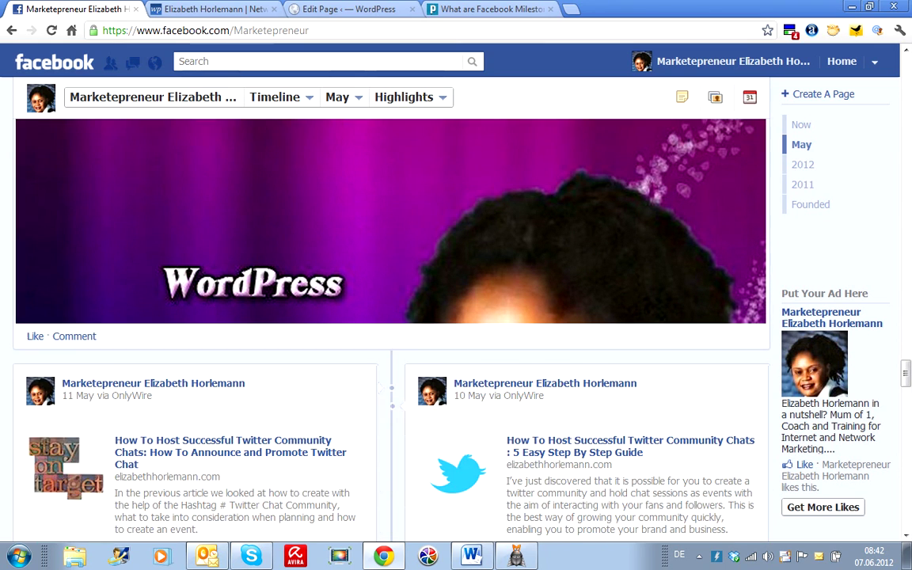
{"action": "scroll", "coordinate": [391, 329], "scroll_direction": "up", "scroll_amount": 6}
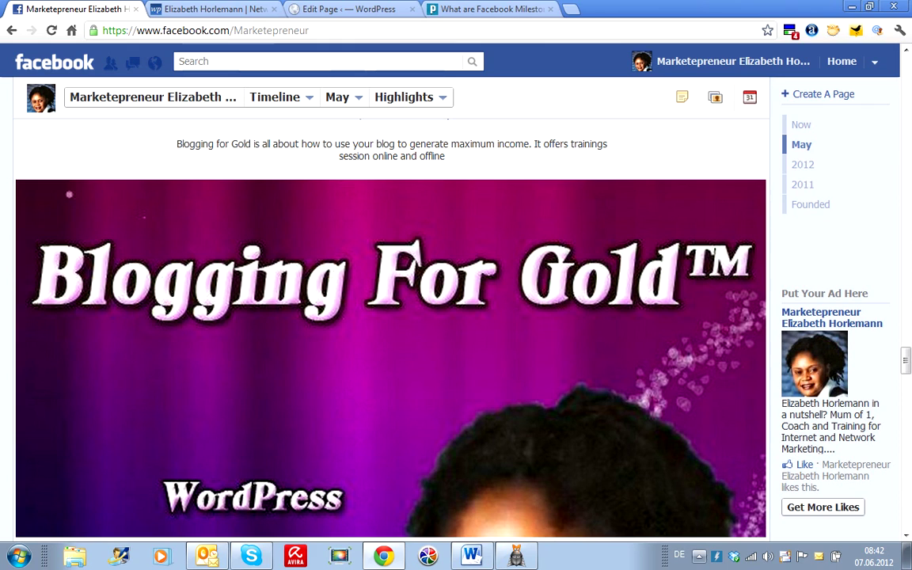
{"action": "left_click", "coordinate": [699, 556]}
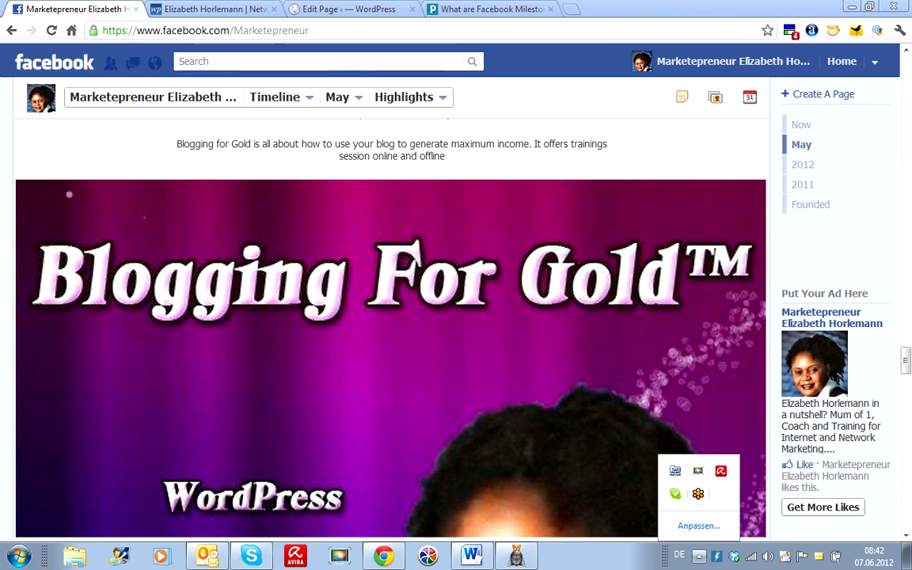